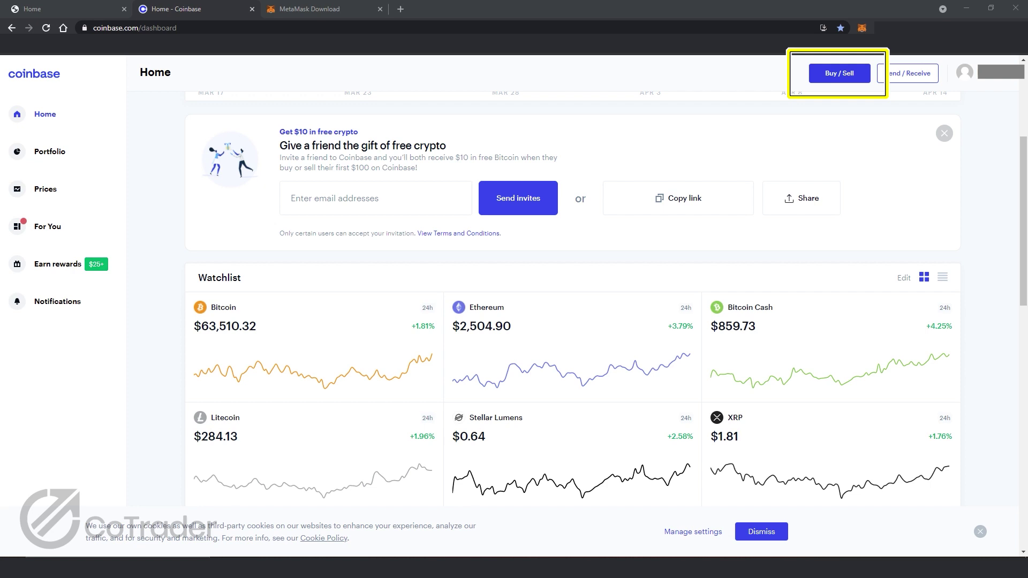
# Set up a one-time purchase of Ethereum on Coinbase with an amount of $2500.
pyautogui.click(840, 74)
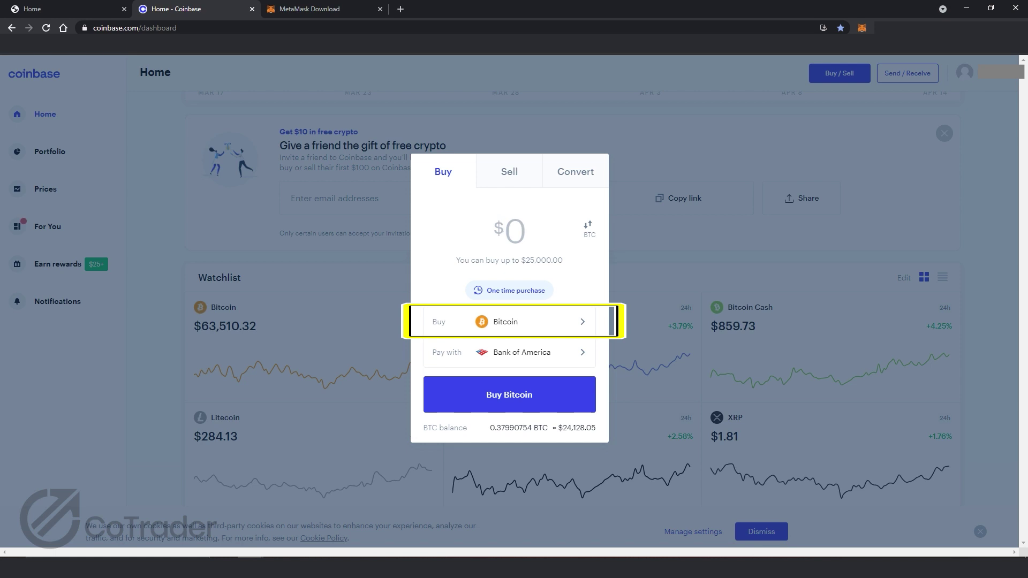
pyautogui.click(509, 322)
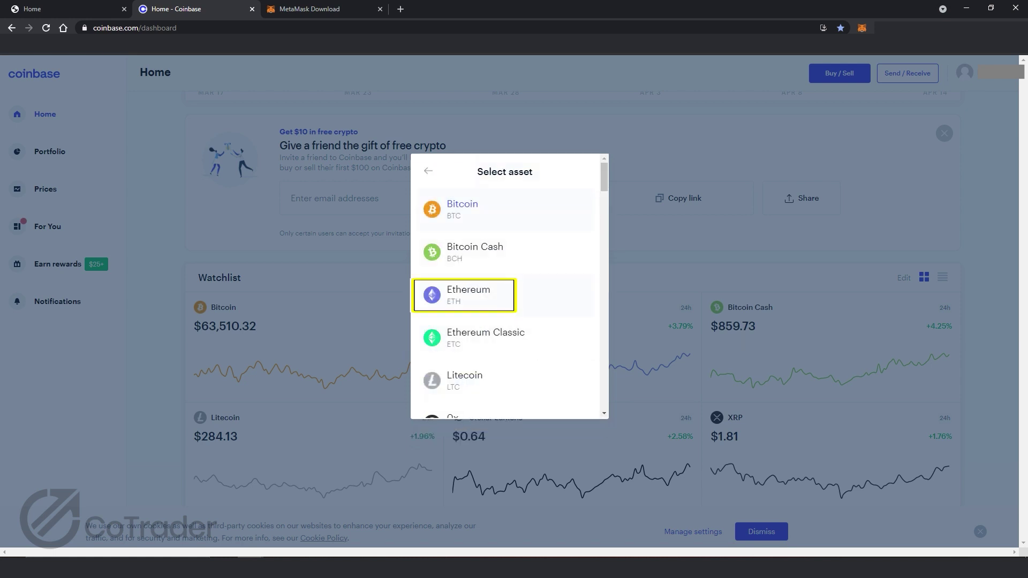
pyautogui.click(505, 295)
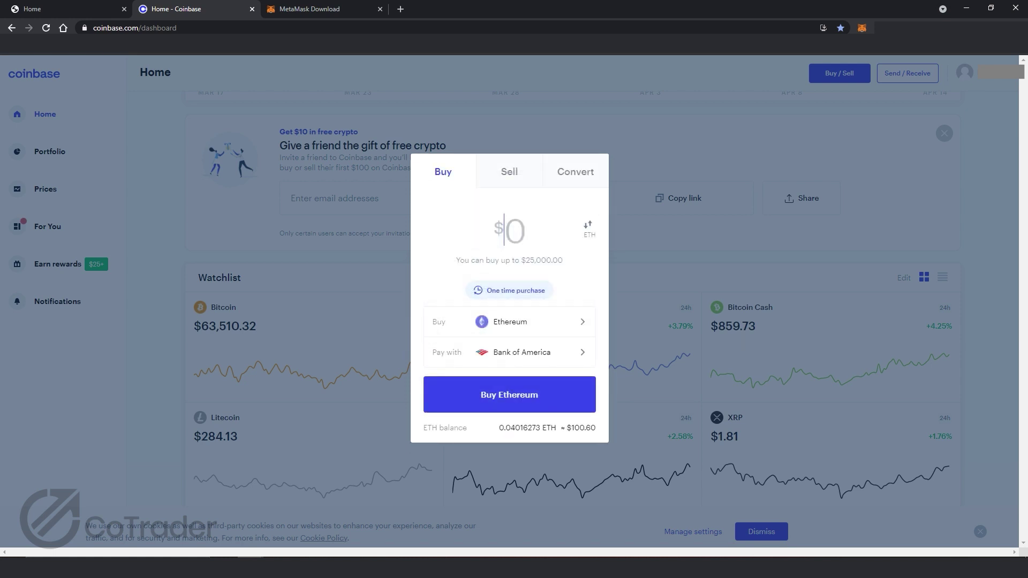
pyautogui.write('2500')
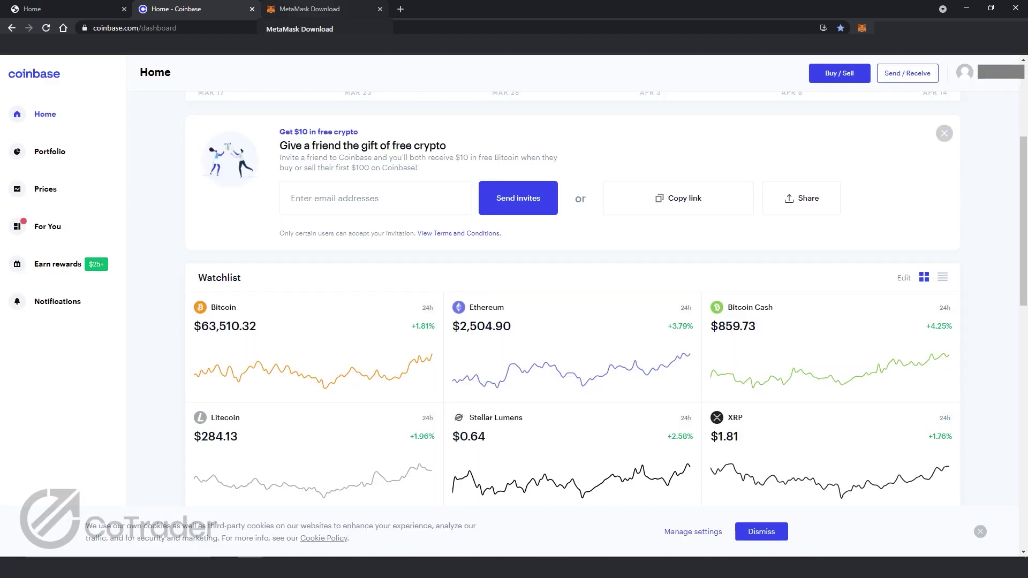
# Switch to the MetaMask download page and check the browser's extensions list for the pinned MetaMask extension.
pyautogui.click(309, 9)
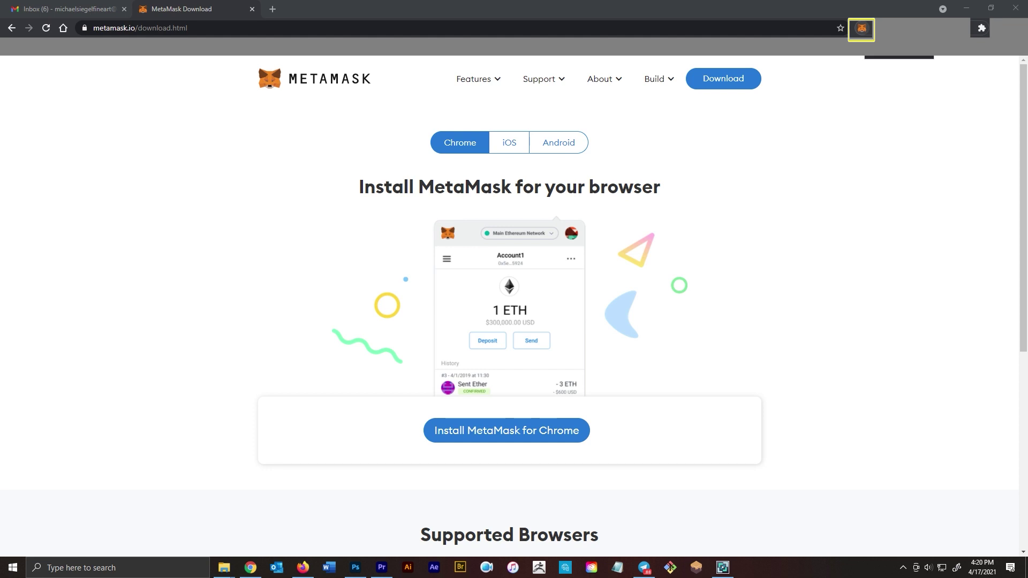
pyautogui.click(982, 28)
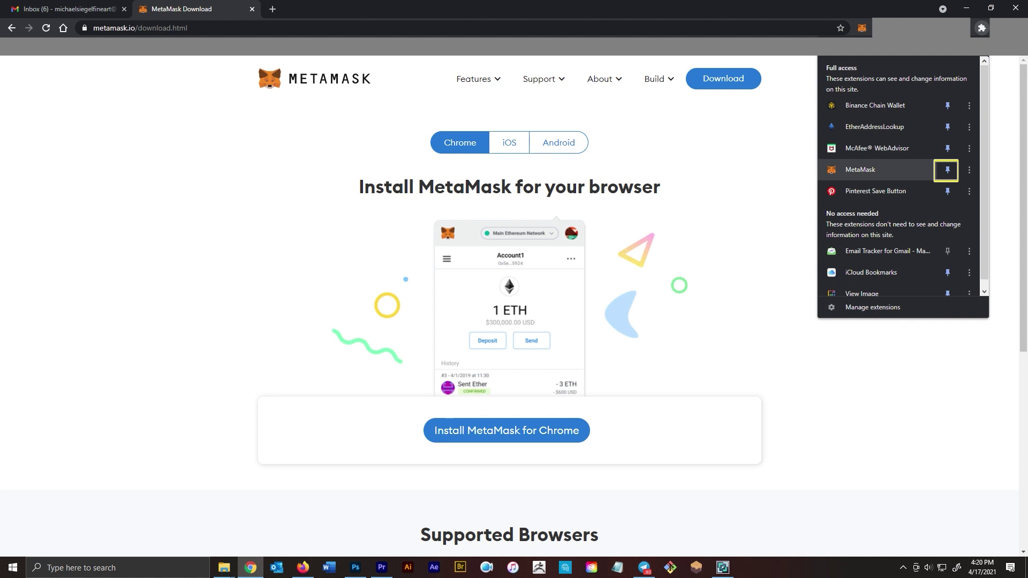
pyautogui.click(982, 27)
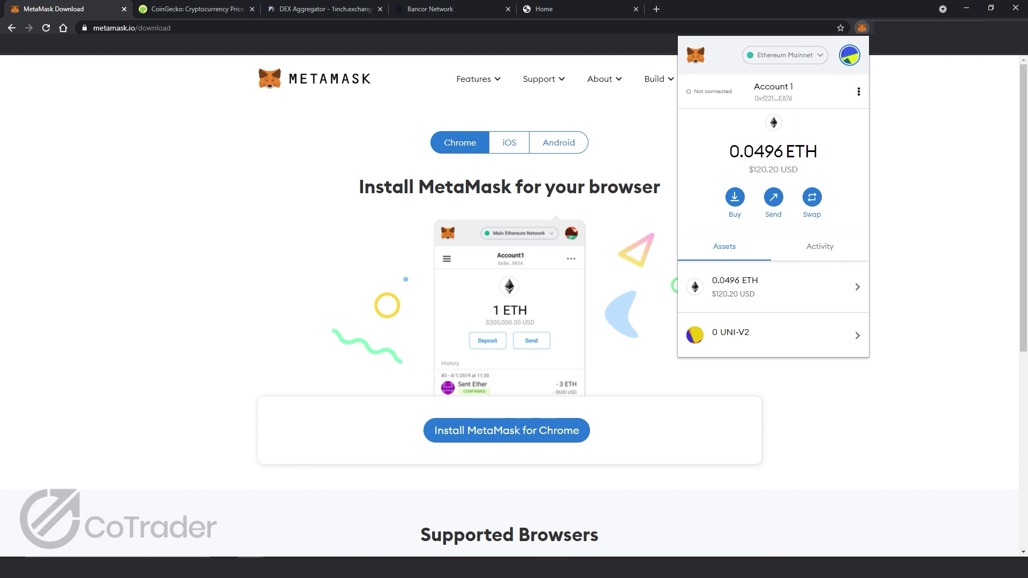
# Copy the address of Account 1 from the MetaMask wallet.
pyautogui.moveTo(818, 153); pyautogui.dragTo(795, 153)
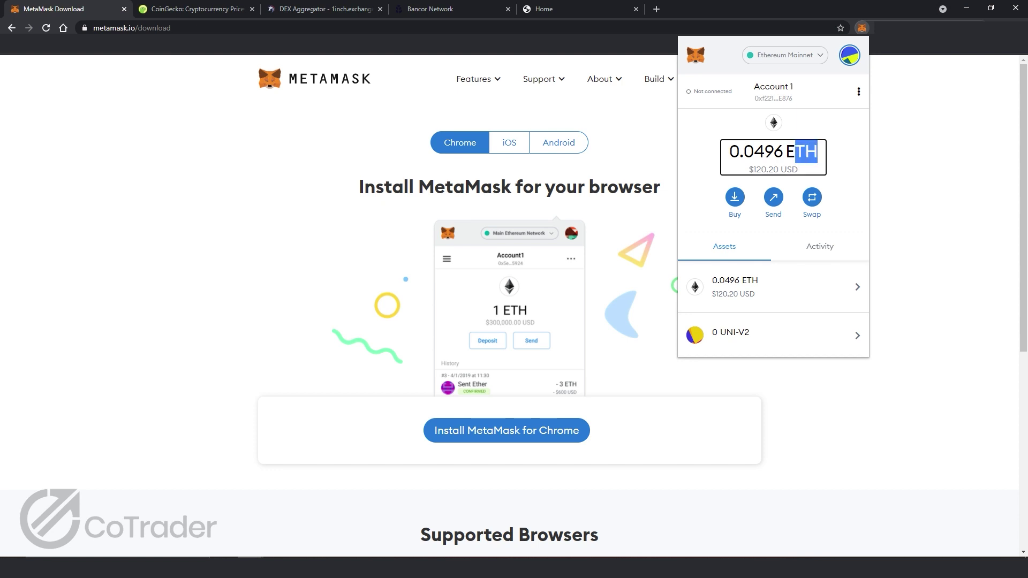
pyautogui.click(845, 155)
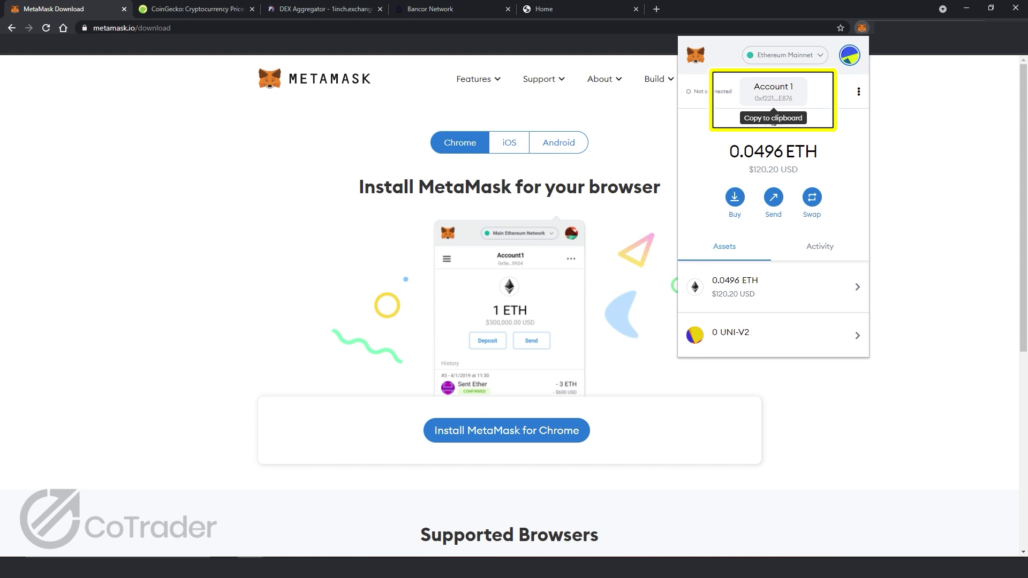
pyautogui.click(773, 121)
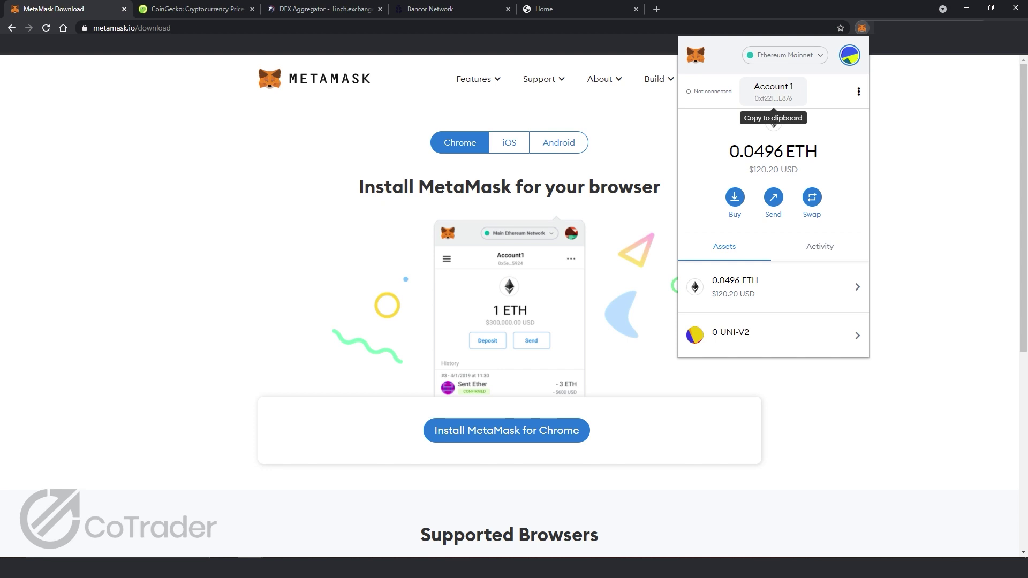
pyautogui.click(773, 92)
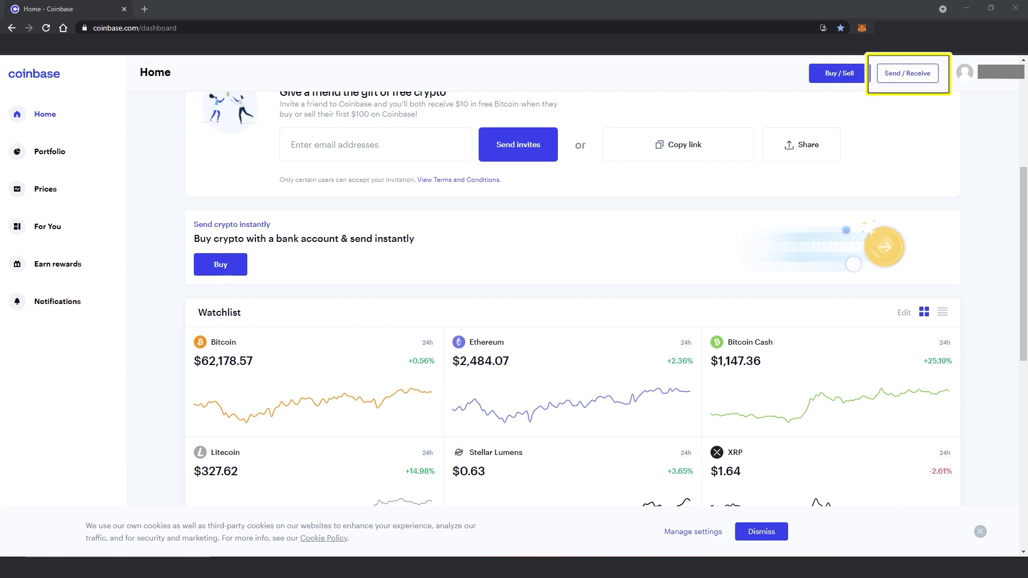
# Set up a Coinbase transfer that pays with Ethereum and sends the entire balance.
pyautogui.click(907, 73)
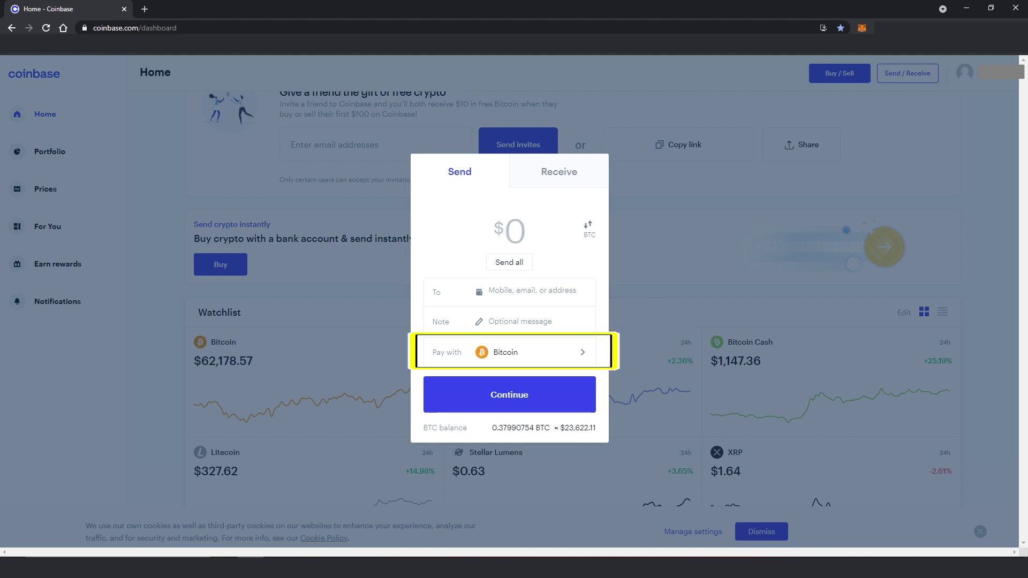
pyautogui.click(509, 352)
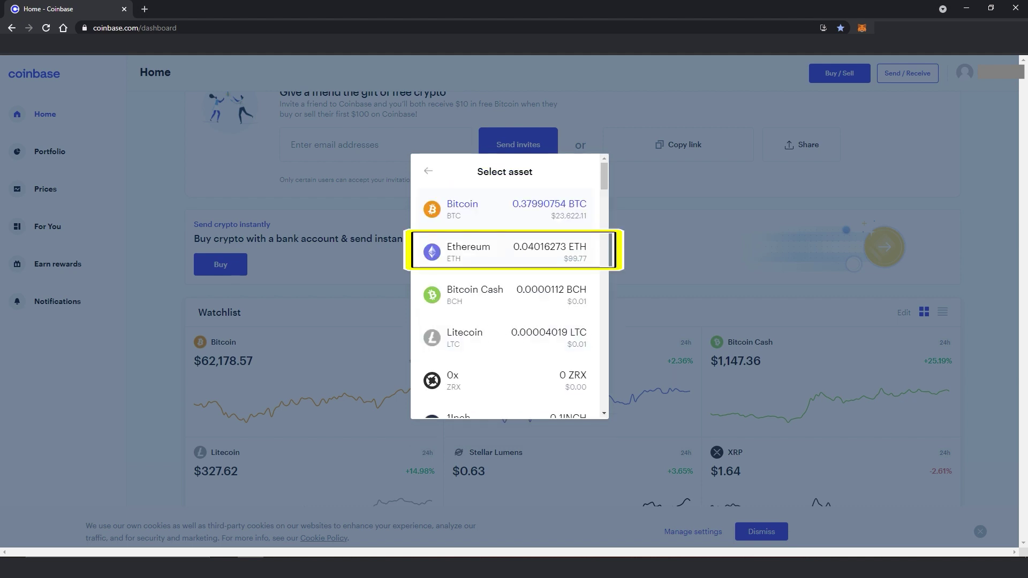
pyautogui.click(505, 251)
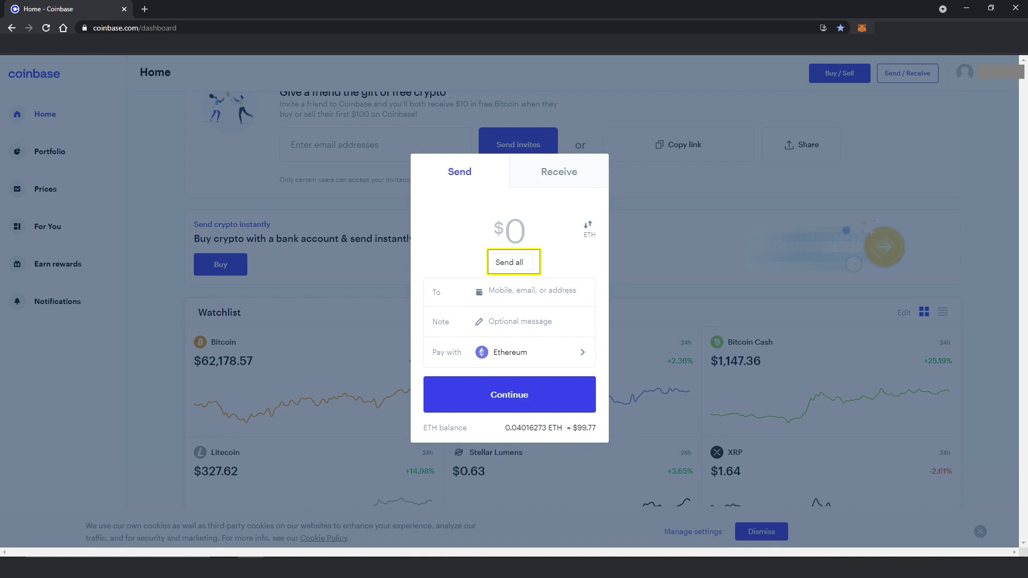
pyautogui.click(510, 262)
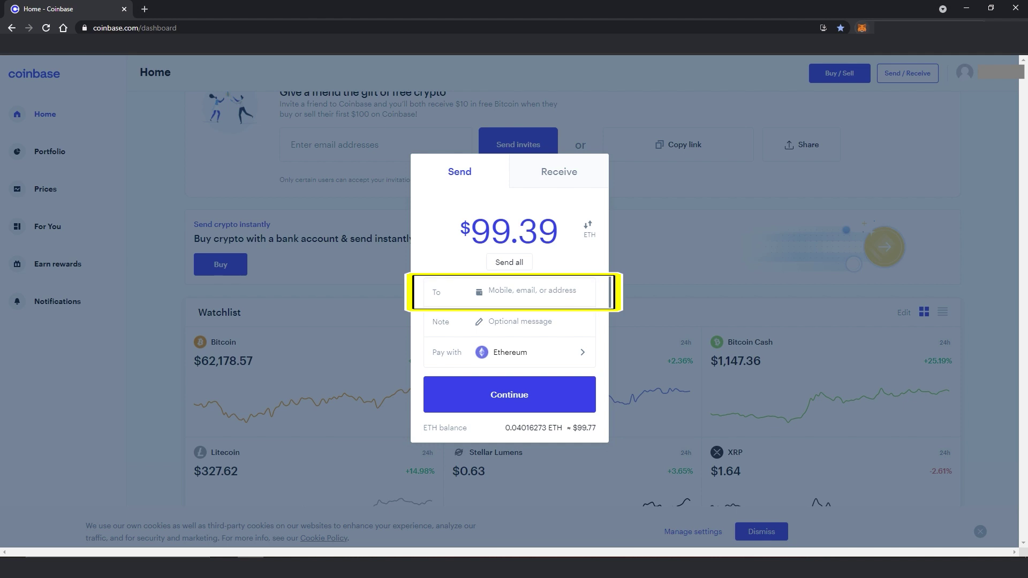
# Copy the MetaMask account address and paste it as the recipient of the Coinbase transfer.
pyautogui.click(862, 28)
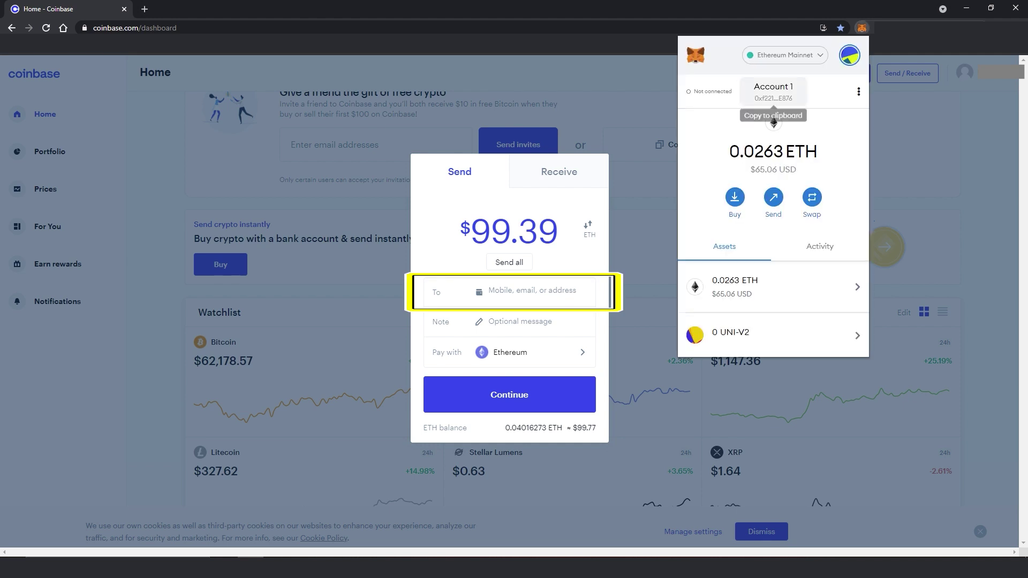
pyautogui.click(774, 91)
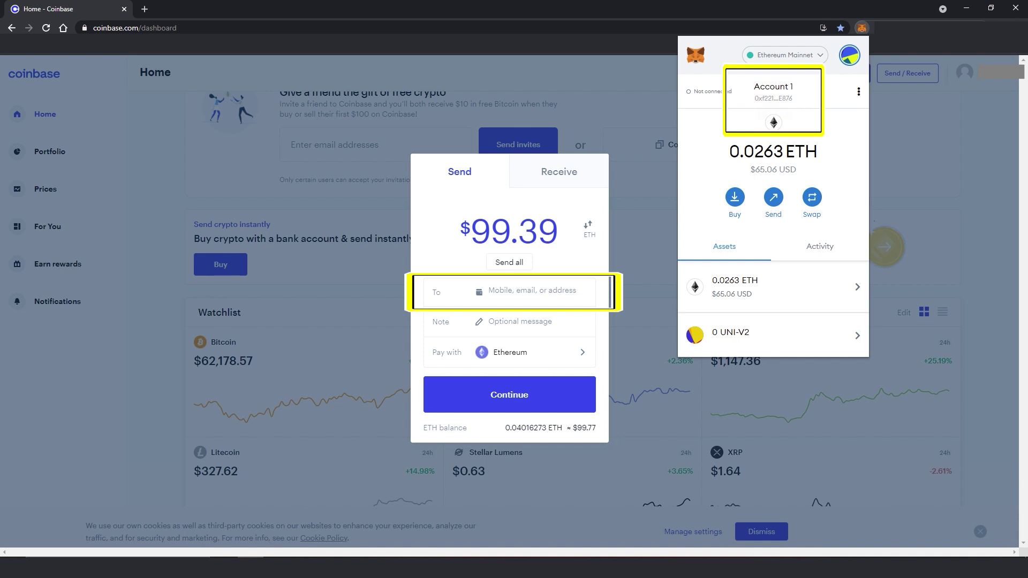
pyautogui.click(532, 291)
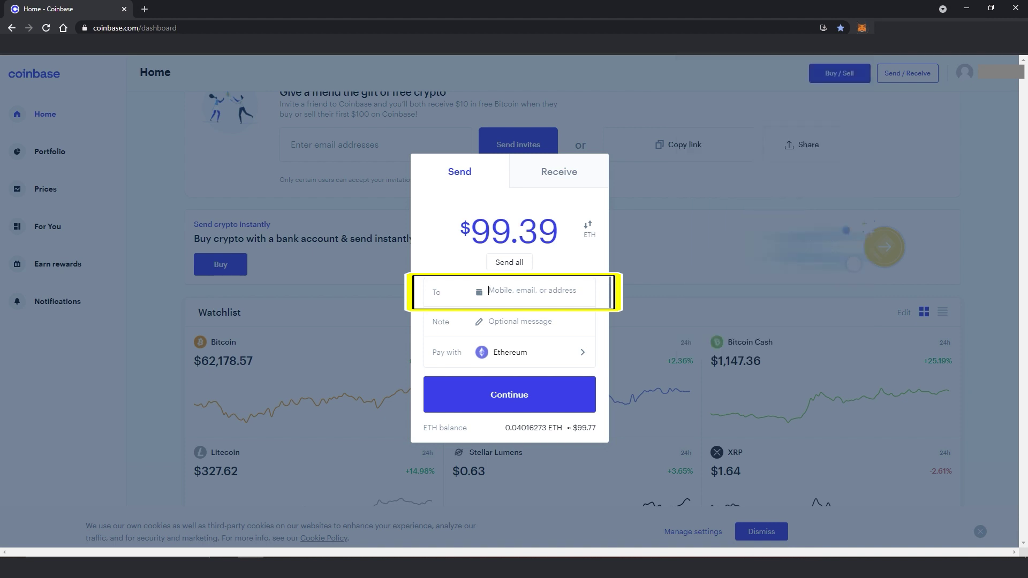
pyautogui.hotkey('ctrl', 'v')
# Review and send the Ethereum transfer, close its receipt and open the MetaMask wallet.
pyautogui.click(509, 398)
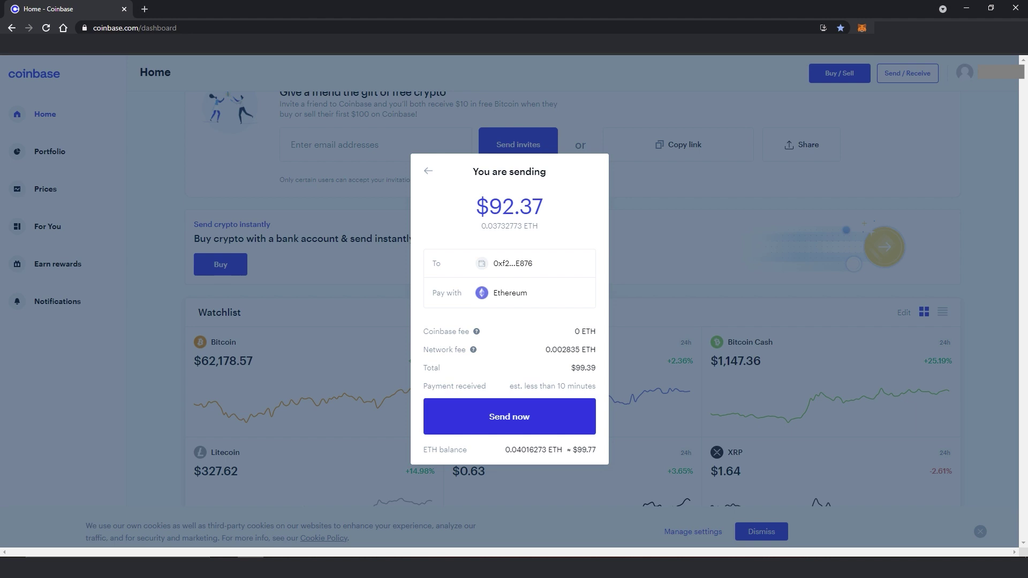
pyautogui.click(509, 417)
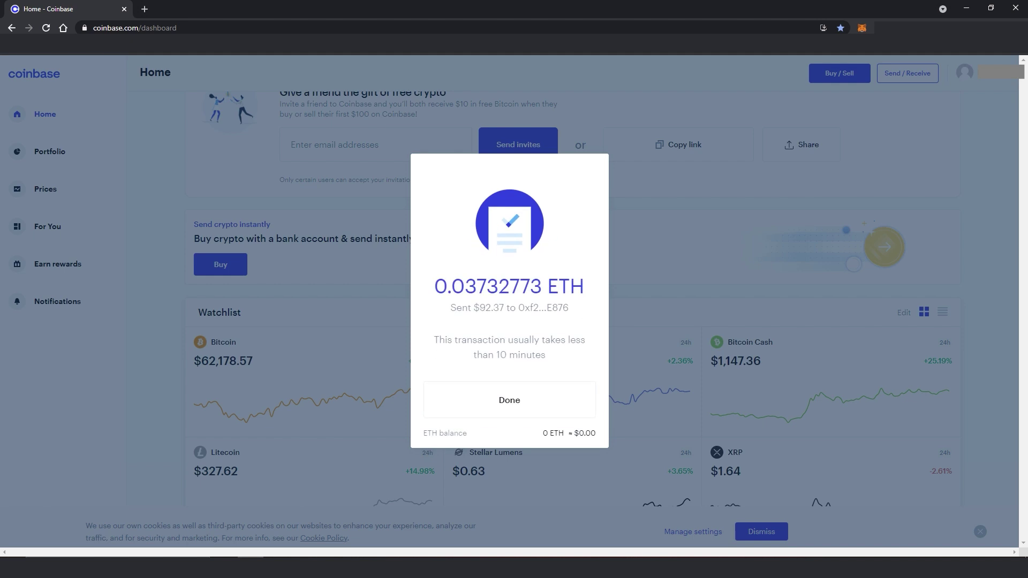
pyautogui.click(509, 400)
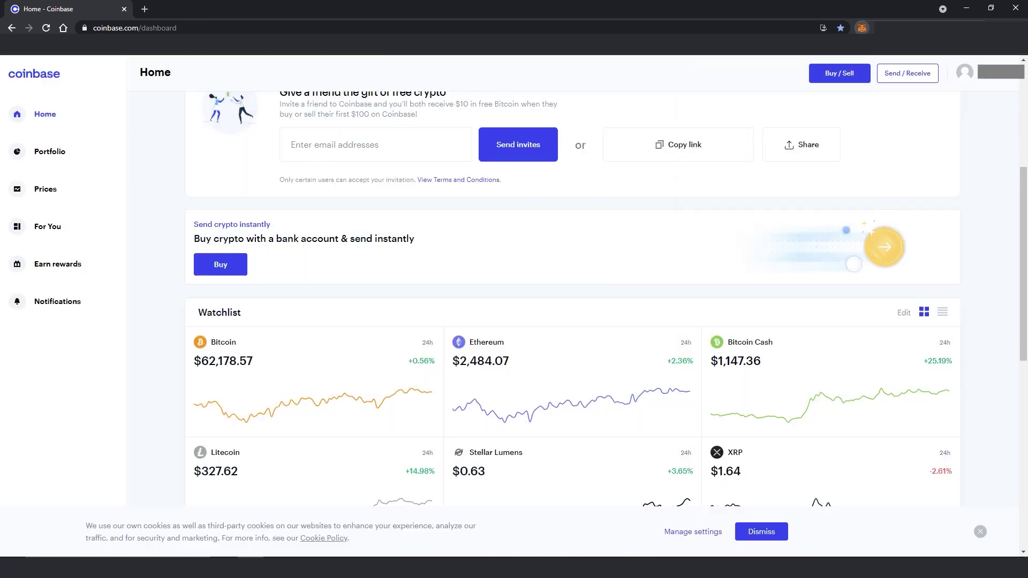
pyautogui.click(862, 28)
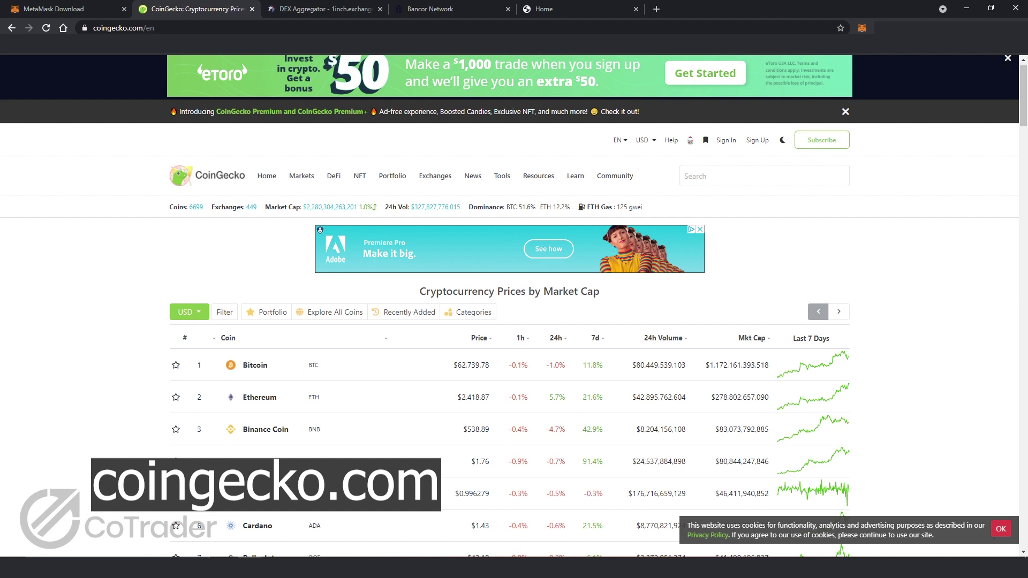
# Search CoinGecko for "cot" and open the CoTrader (COT) coin page.
pyautogui.click(764, 176)
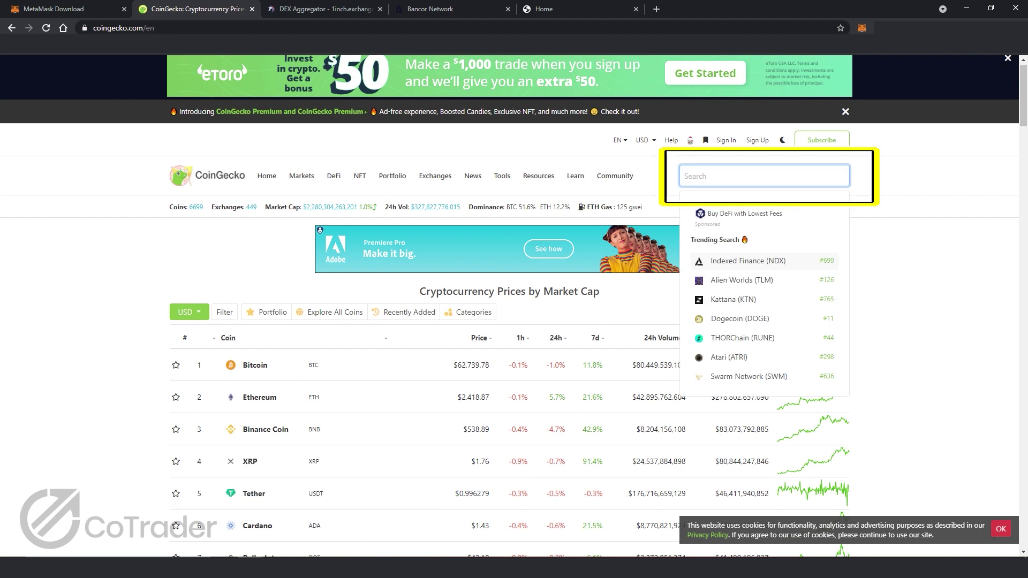
pyautogui.write('cot')
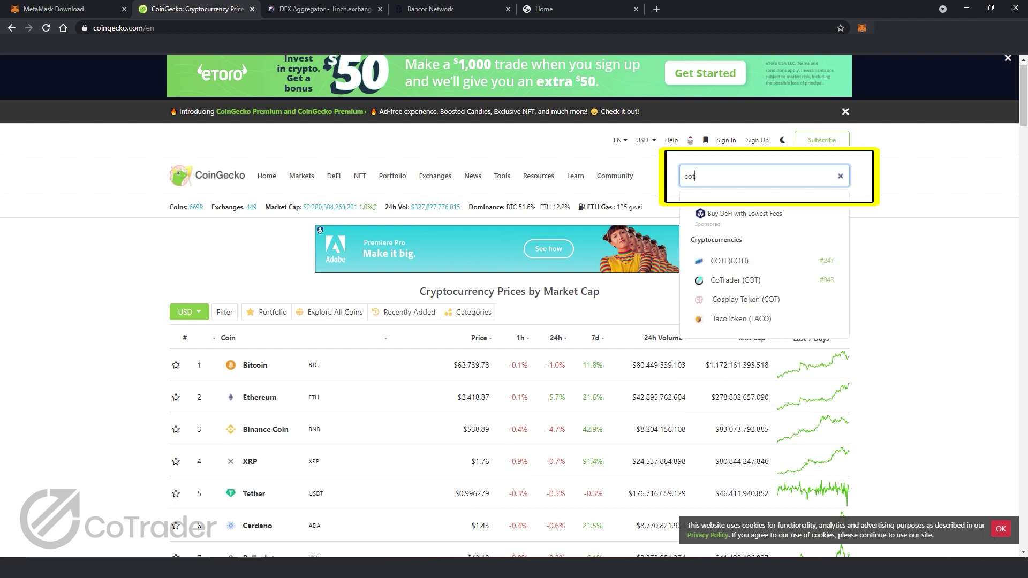
pyautogui.click(735, 280)
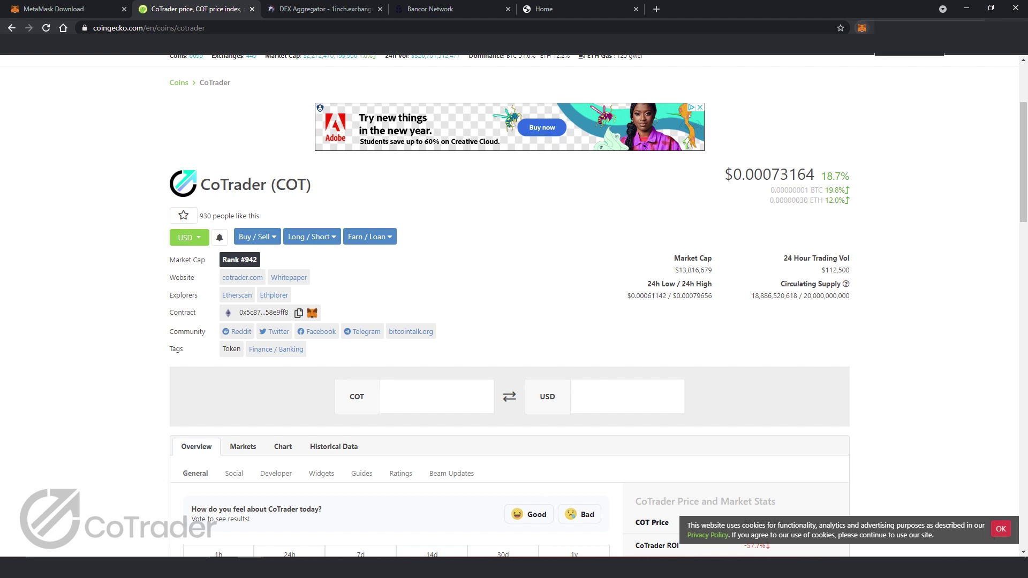
# Return to the CoinGecko home page, search for "bnt" and open the Bancor Network Token (BNT) page.
pyautogui.hotkey('alt', 'Left')
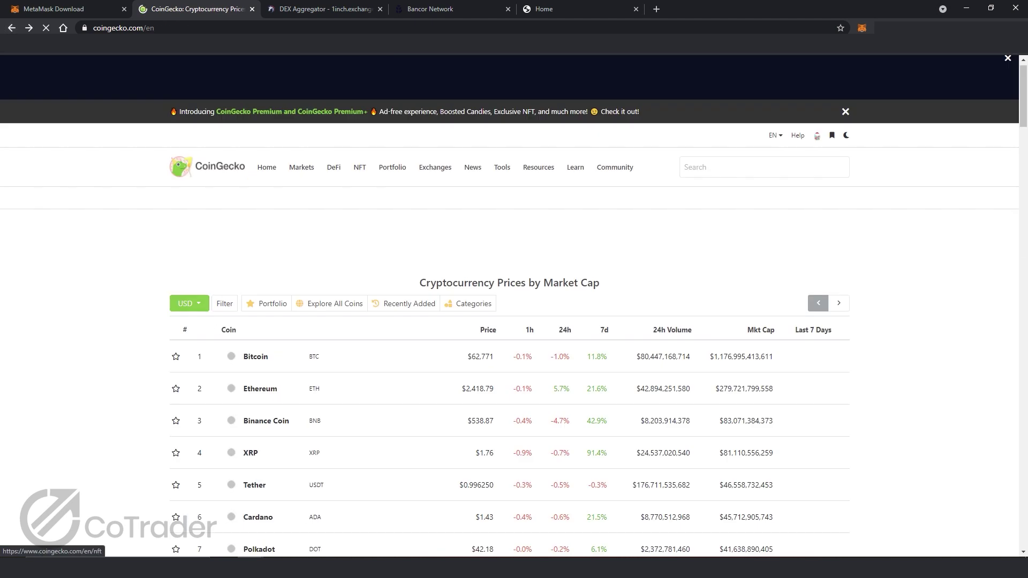
pyautogui.doubleClick(696, 176)
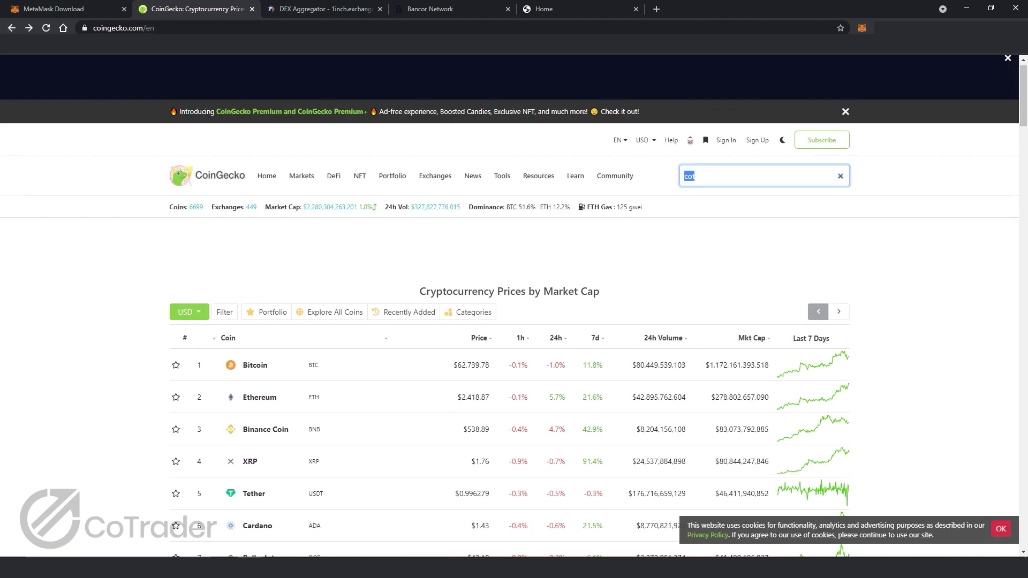
pyautogui.click(696, 176)
pyautogui.hotkey('ctrl', 'a')
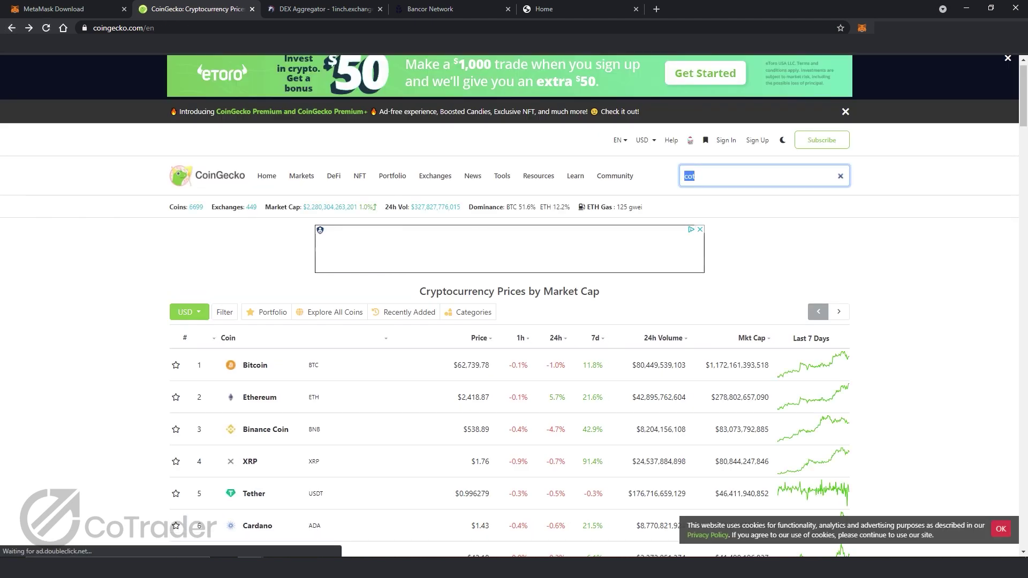
pyautogui.write('bnt')
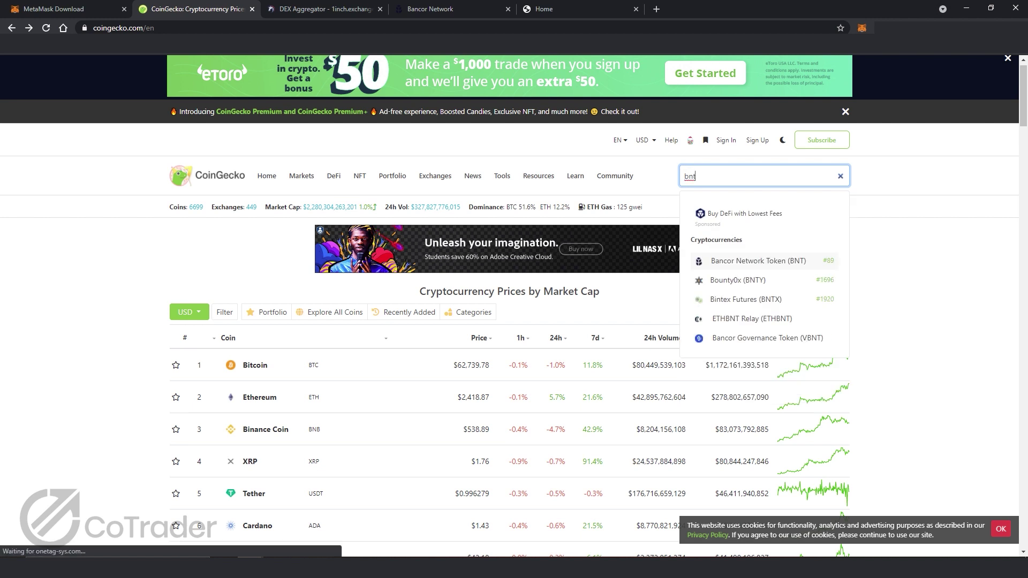
pyautogui.click(758, 261)
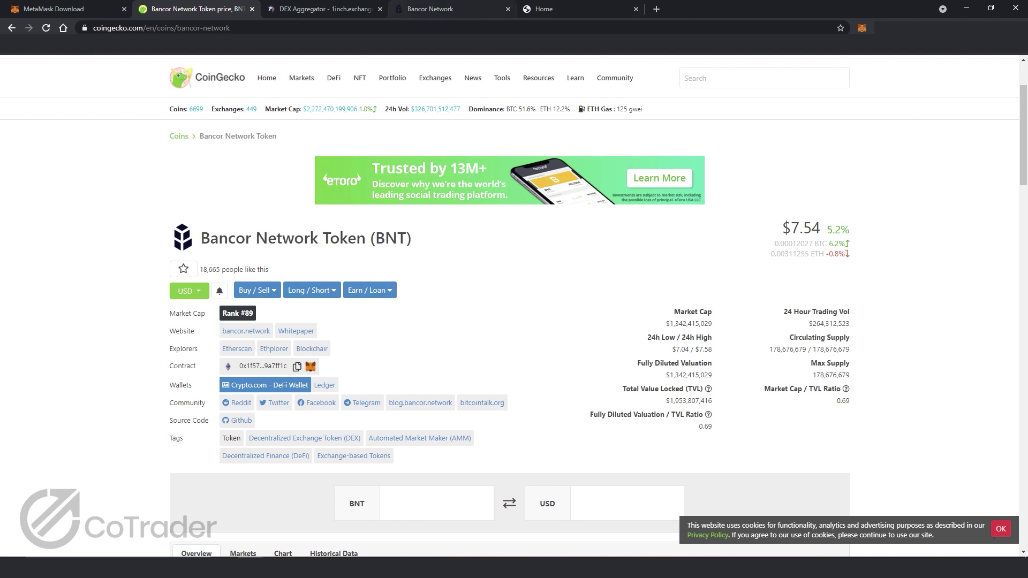
# Switch to the CoTrader website and open the 1inch exchange through its Buy & Stake link.
pyautogui.click(565, 9)
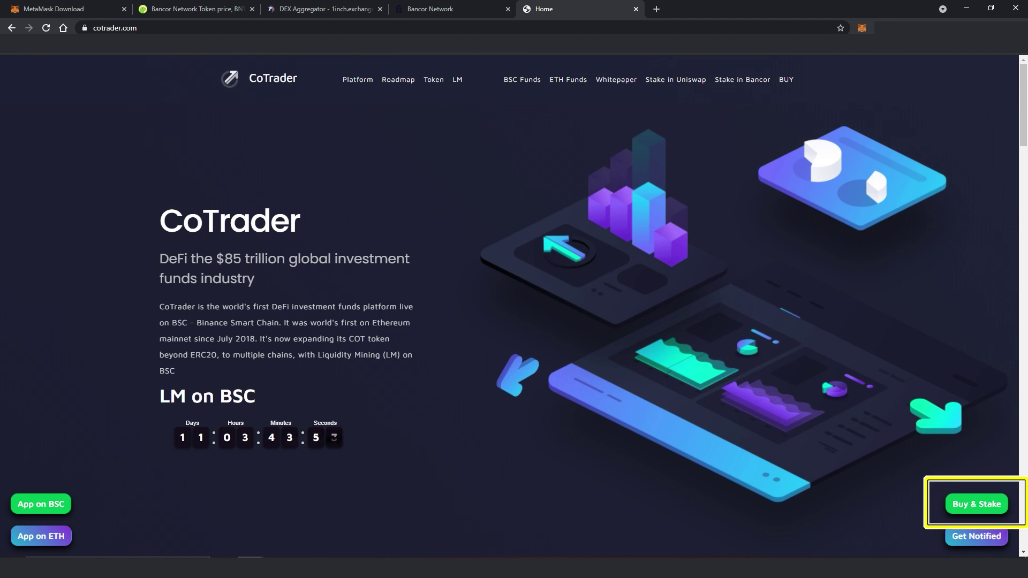
pyautogui.click(977, 504)
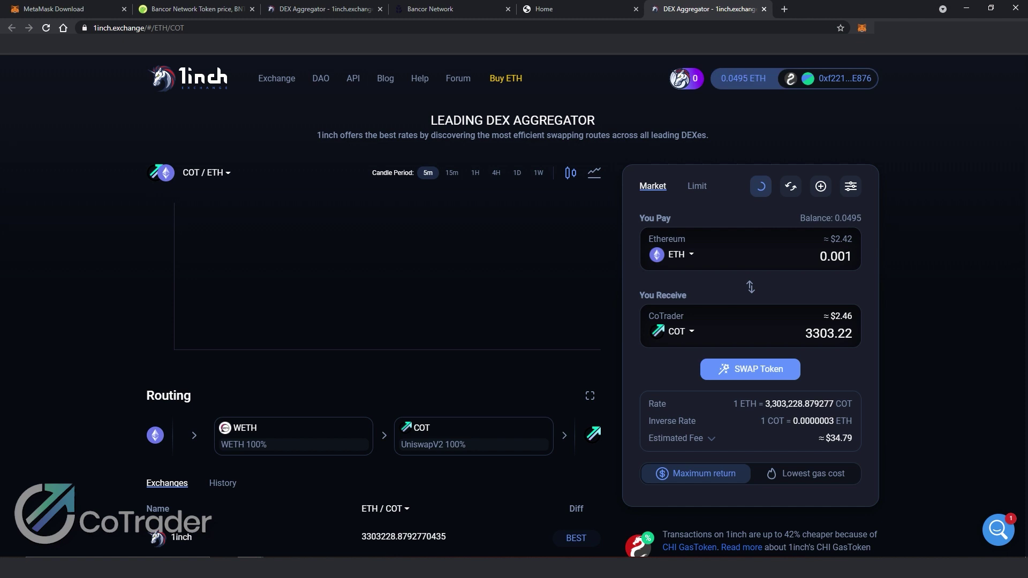
# Disconnect the wallet from 1inch, reconnect it through Metamask and close the wallet dialog.
pyautogui.click(836, 78)
pyautogui.click(512, 396)
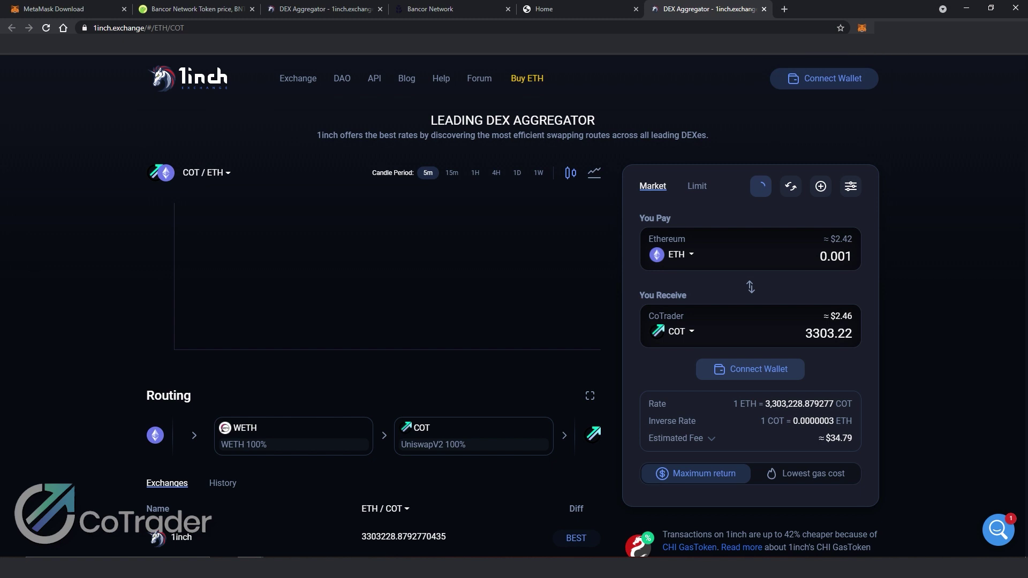
pyautogui.click(824, 79)
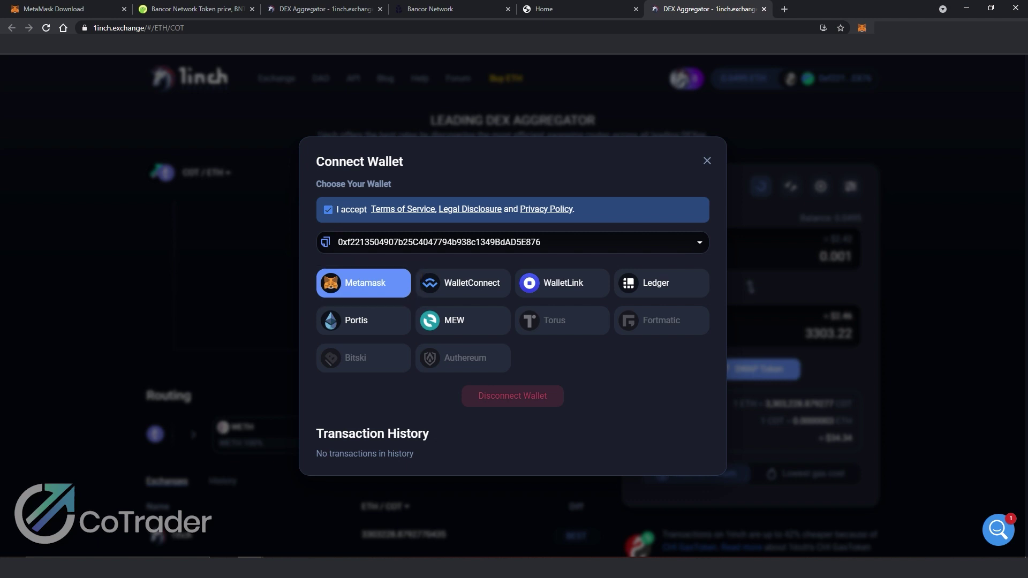
pyautogui.press('Escape')
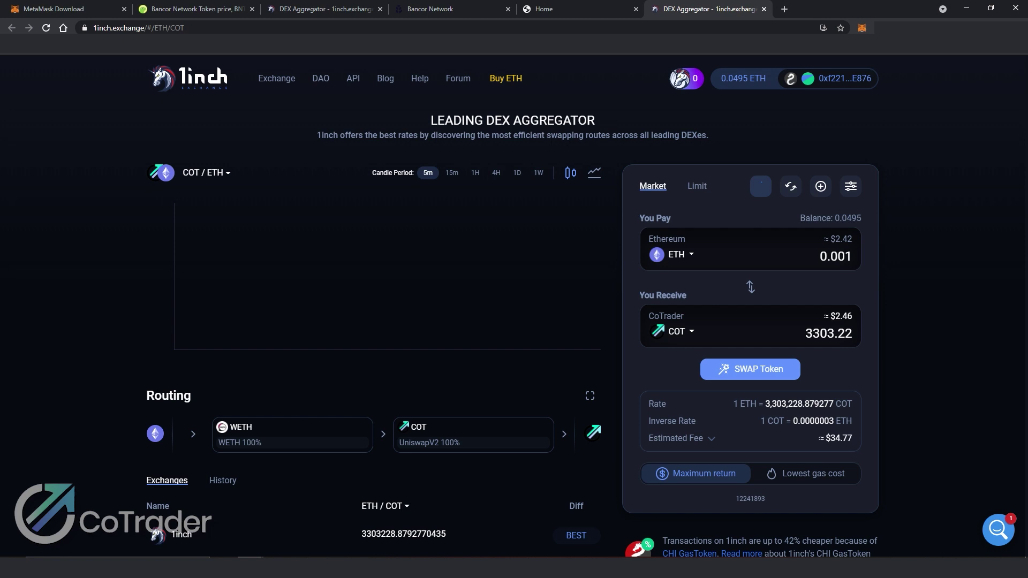
# Set the amount of ETH to pay in the COT swap to 0.002.
pyautogui.moveTo(820, 257); pyautogui.dragTo(845, 256)
pyautogui.click(852, 257)
pyautogui.write('2')
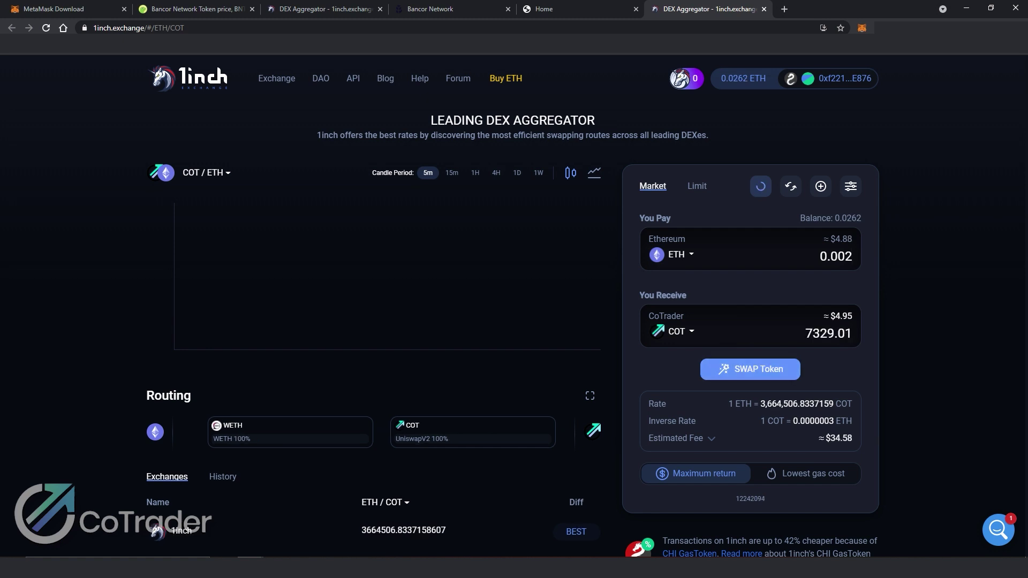
# Submit the swap of 0.002 ETH for COT and confirm it.
pyautogui.click(750, 369)
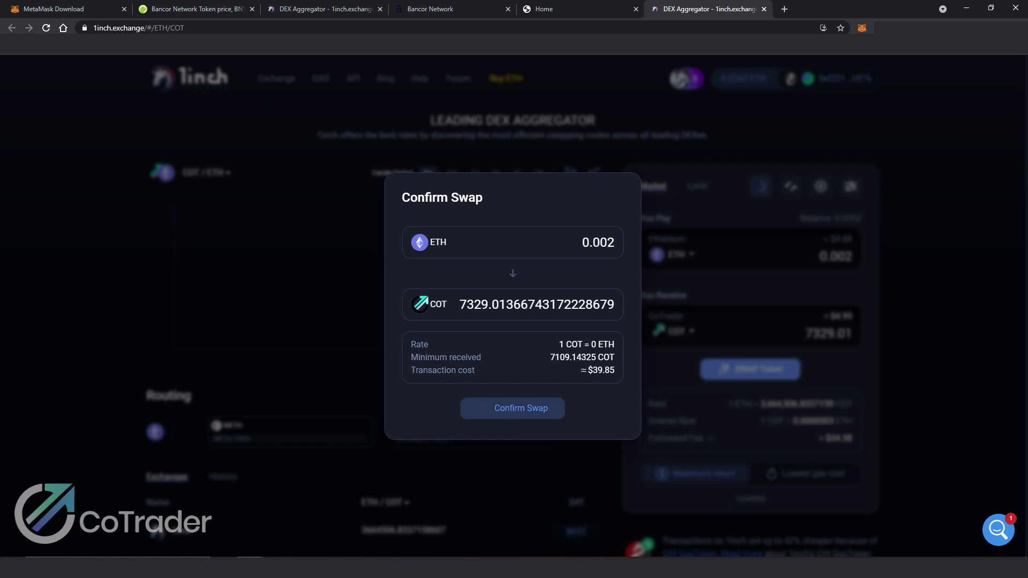
pyautogui.click(512, 409)
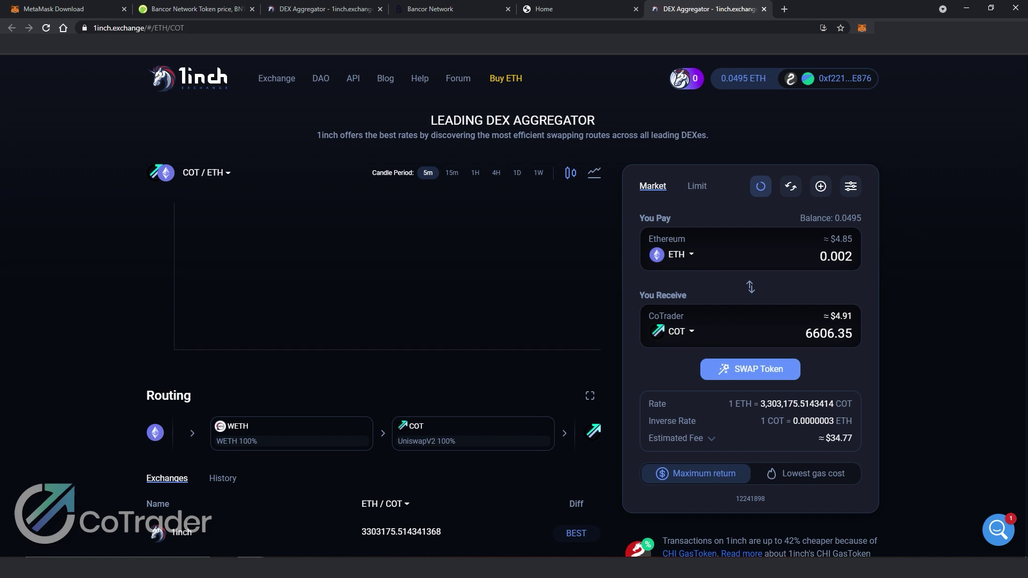
# Change the token to receive in the ETH swap to BNT (Bancor), select the pay amount and leave the exchange page.
pyautogui.click(691, 331)
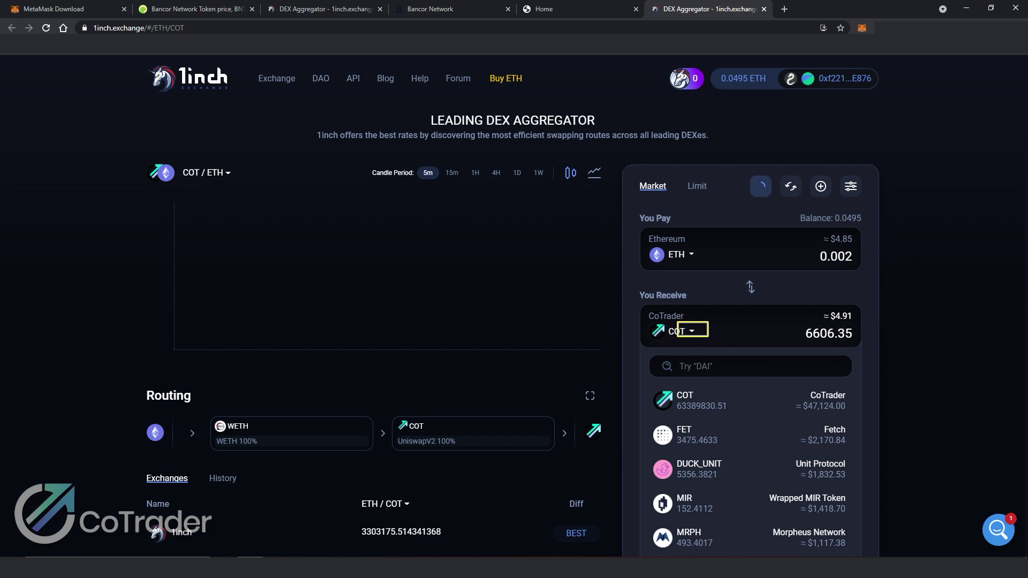
pyautogui.write('bnt')
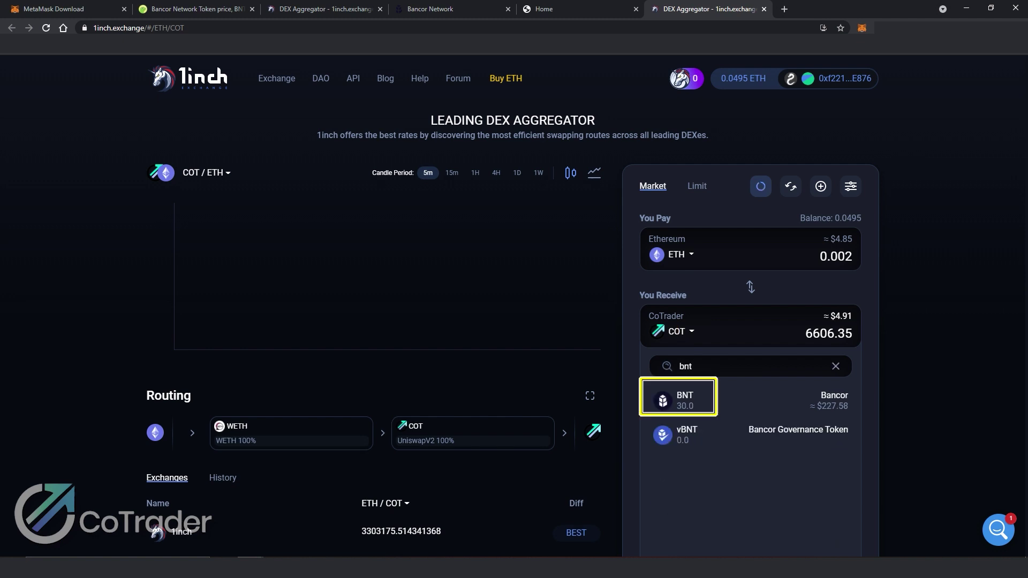
pyautogui.click(678, 397)
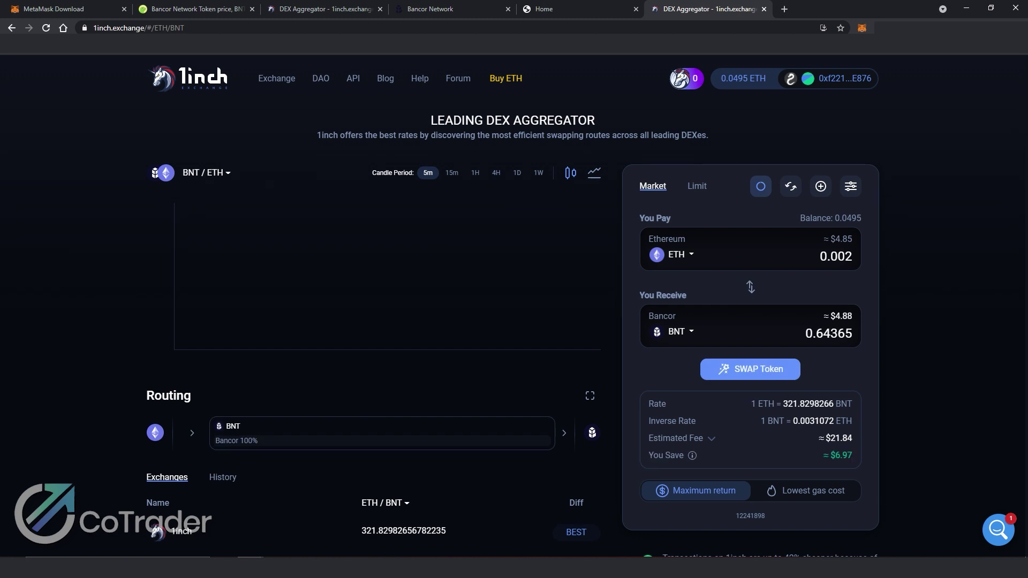
pyautogui.doubleClick(836, 257)
pyautogui.hotkey('ctrl', 'w')
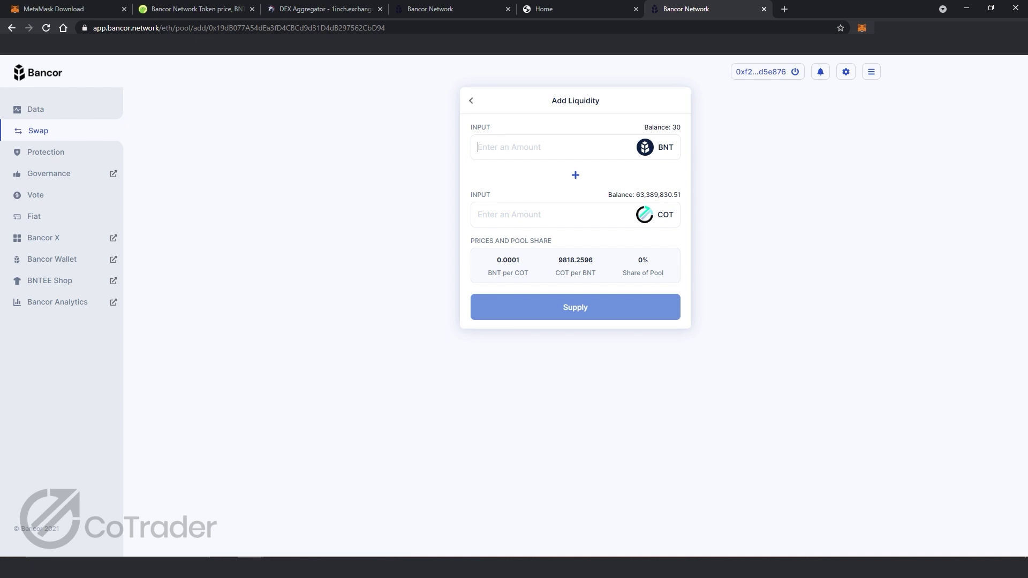
# Supply 20 BNT with the matching COT to the Bancor liquidity pool and request unlimited token approval in MetaMask.
pyautogui.write('20')
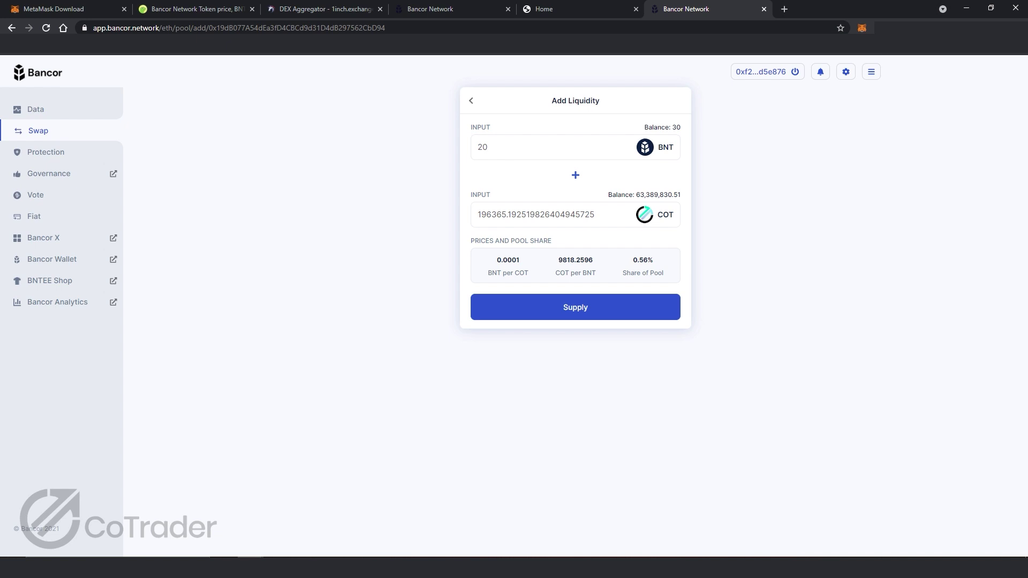
pyautogui.click(576, 308)
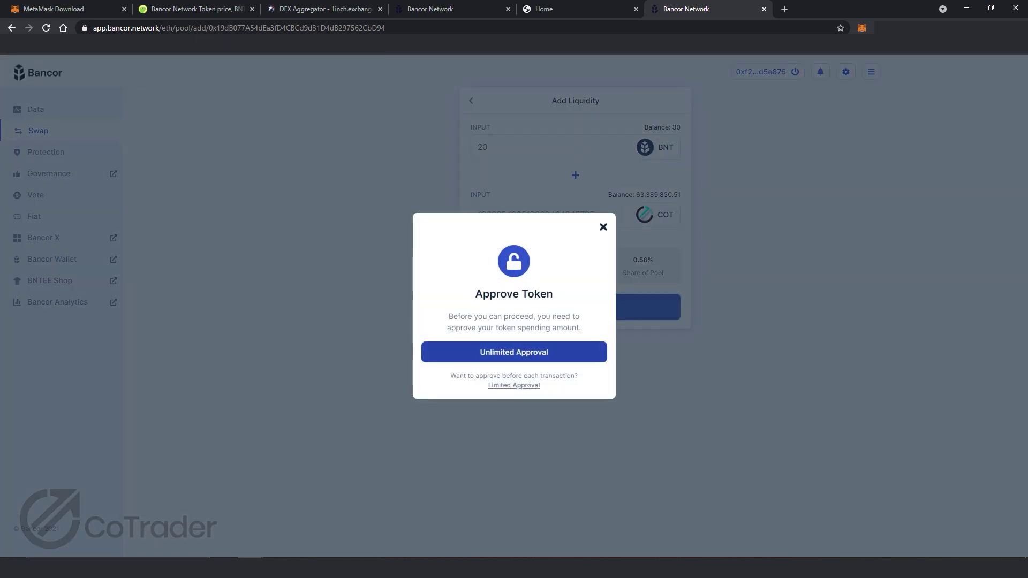
pyautogui.click(514, 351)
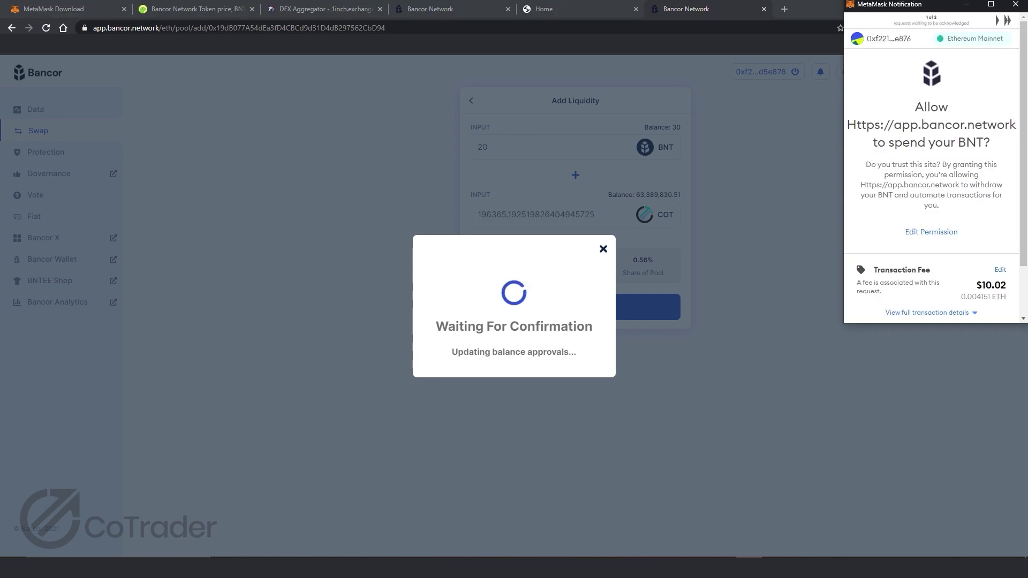
pyautogui.scroll(-2, 932, 187)
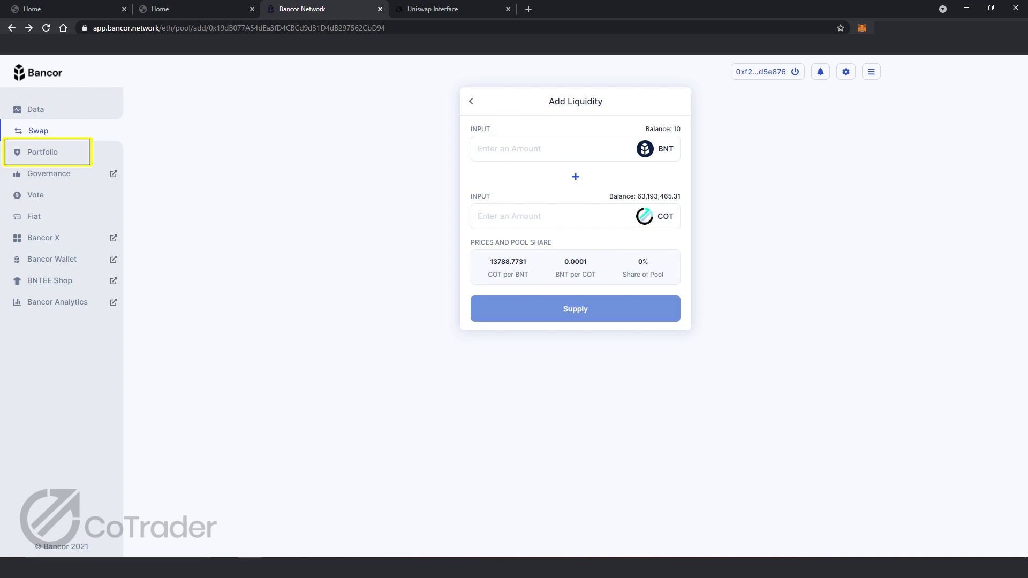
# Open the Bancor portfolio and show its pool token holdings.
pyautogui.click(43, 152)
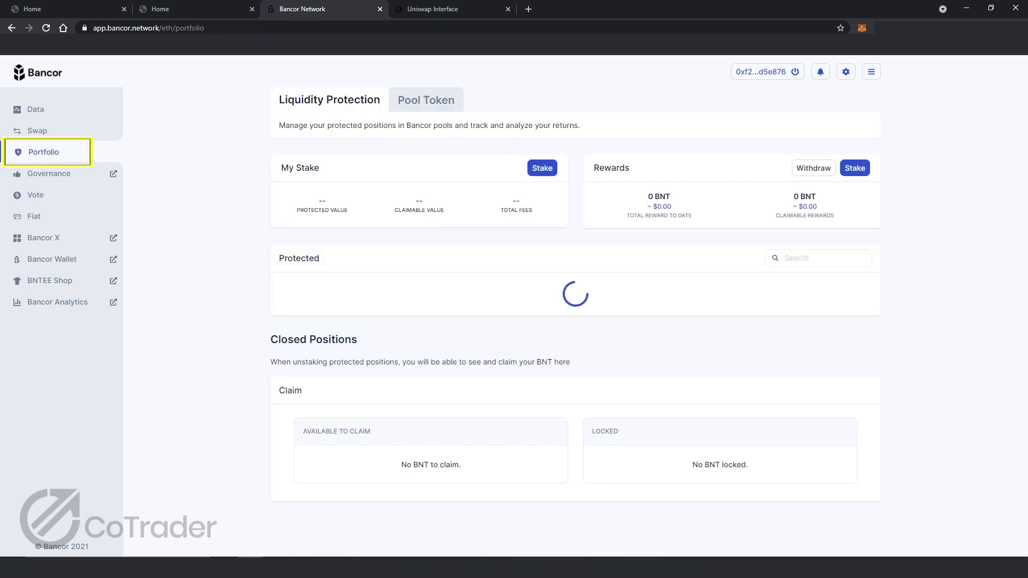
pyautogui.click(426, 100)
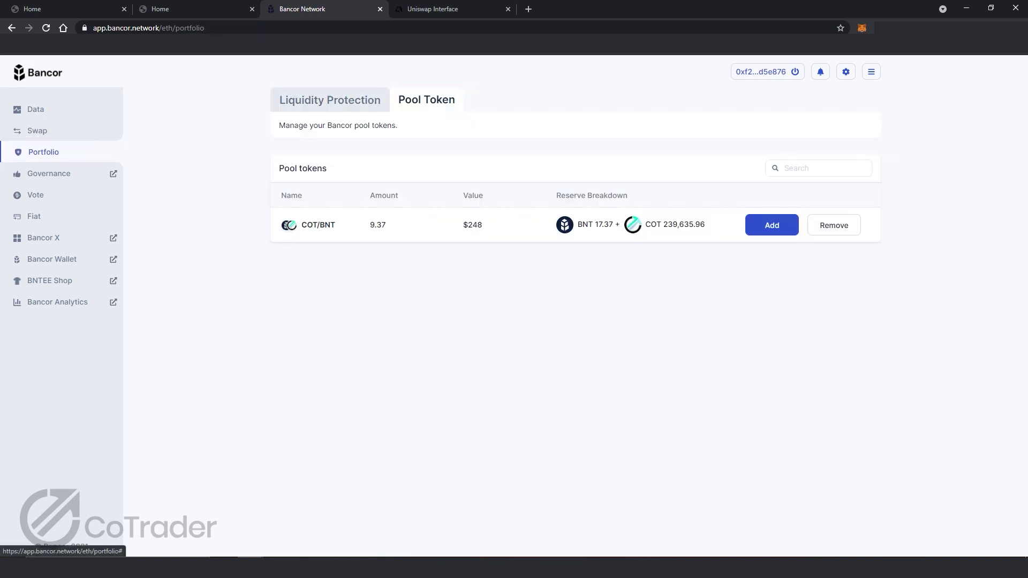